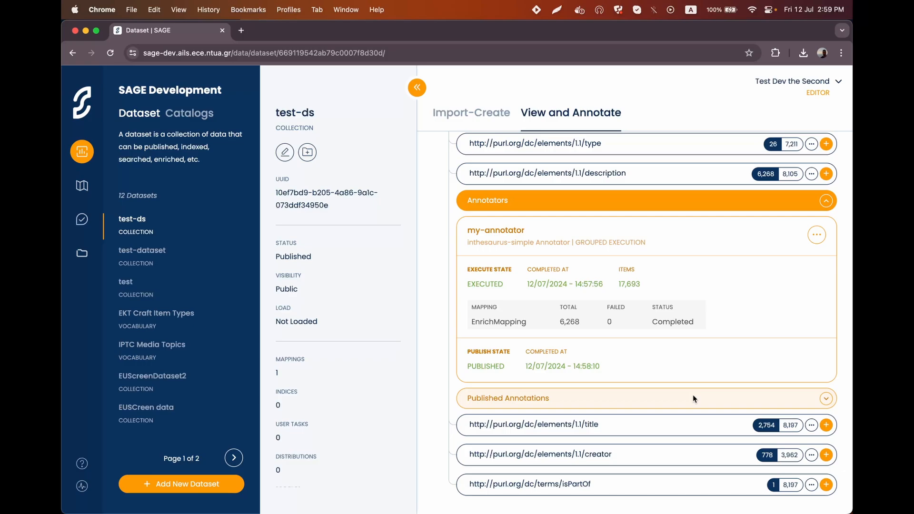
Start a new contributor validation for the Default Group of the description property's published annotations and name it my-validation
{"action": "left_click", "coordinate": [823, 400]}
{"action": "left_click", "coordinate": [816, 384]}
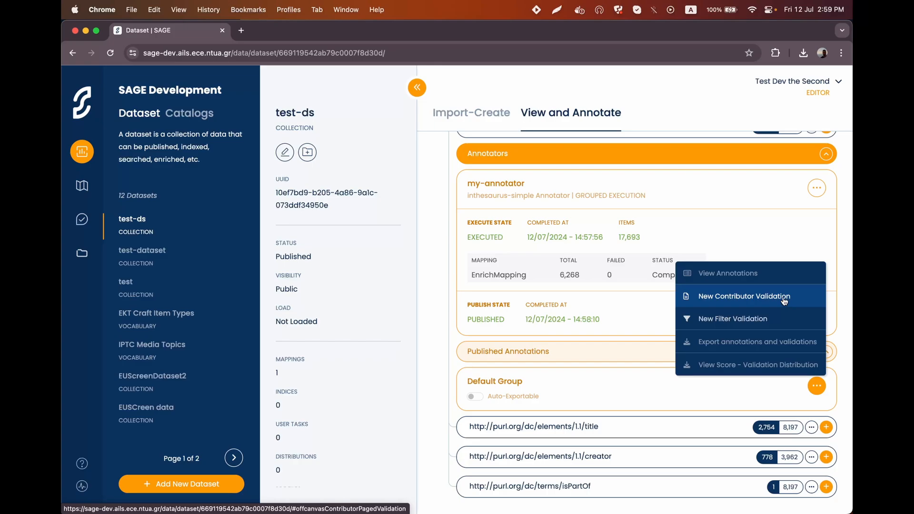
{"action": "left_click", "coordinate": [784, 298]}
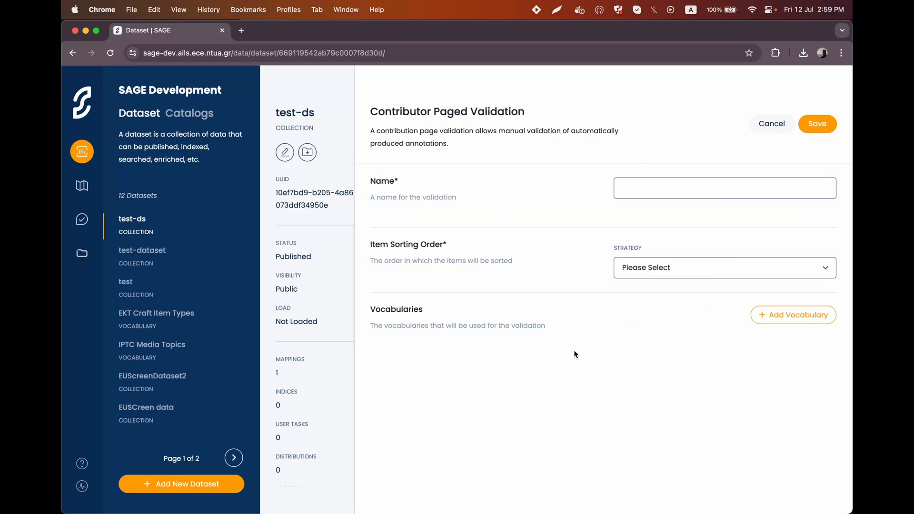
{"action": "left_click", "coordinate": [679, 185]}
{"action": "type", "text": "my"}
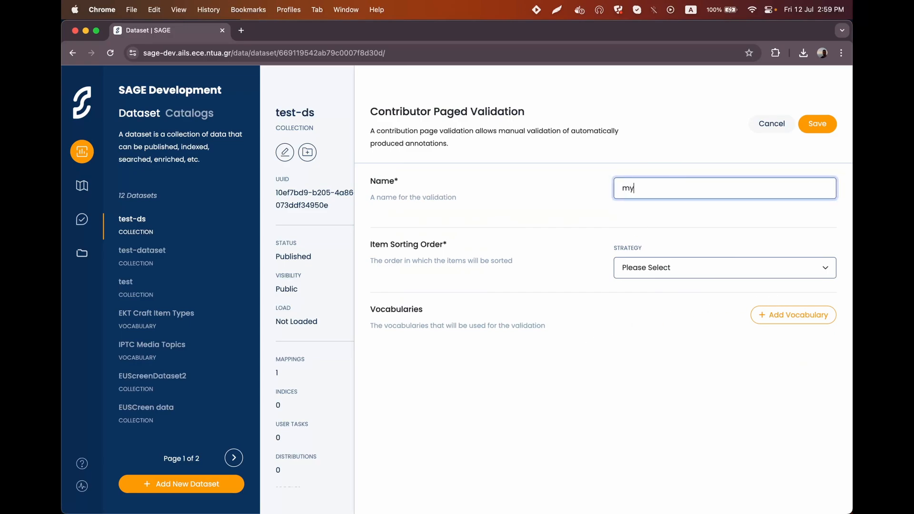
{"action": "type", "text": "-validation"}
Set the validation's item sorting strategy to By property value count
{"action": "left_click", "coordinate": [639, 240]}
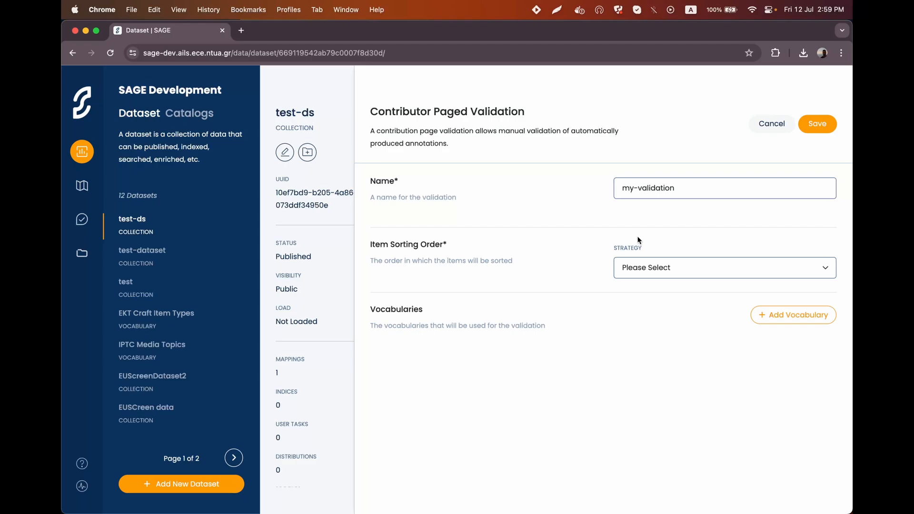
{"action": "left_click", "coordinate": [673, 262]}
{"action": "left_click", "coordinate": [670, 282]}
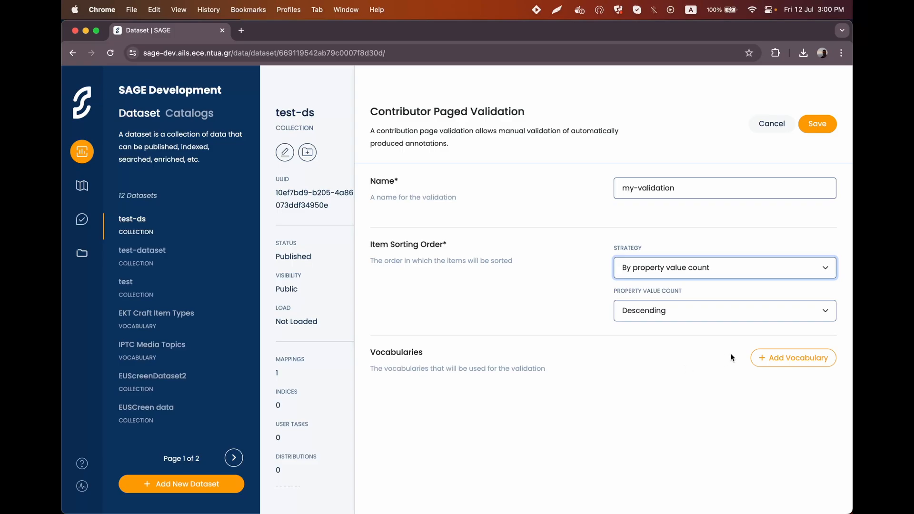
Add the Europeana Fashion Thesaurus vocabulary to the validation and save it
{"action": "left_click", "coordinate": [793, 358]}
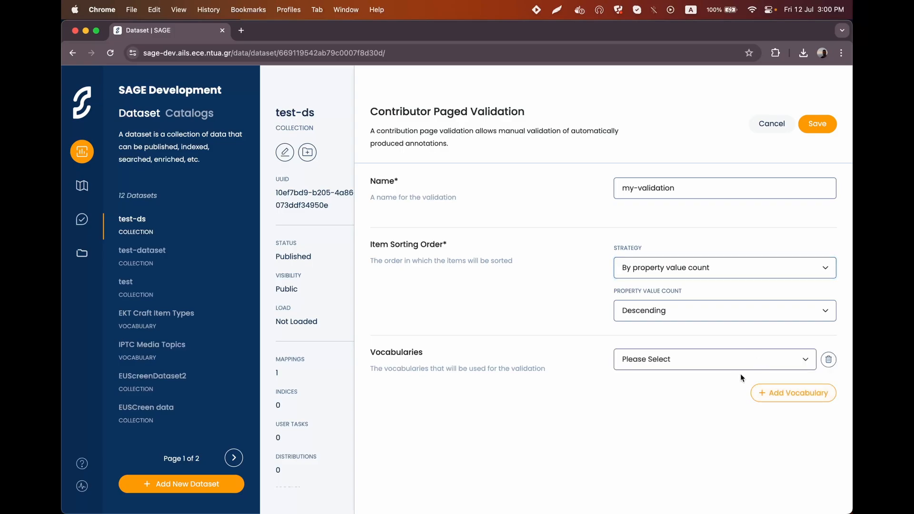
{"action": "left_click", "coordinate": [719, 362]}
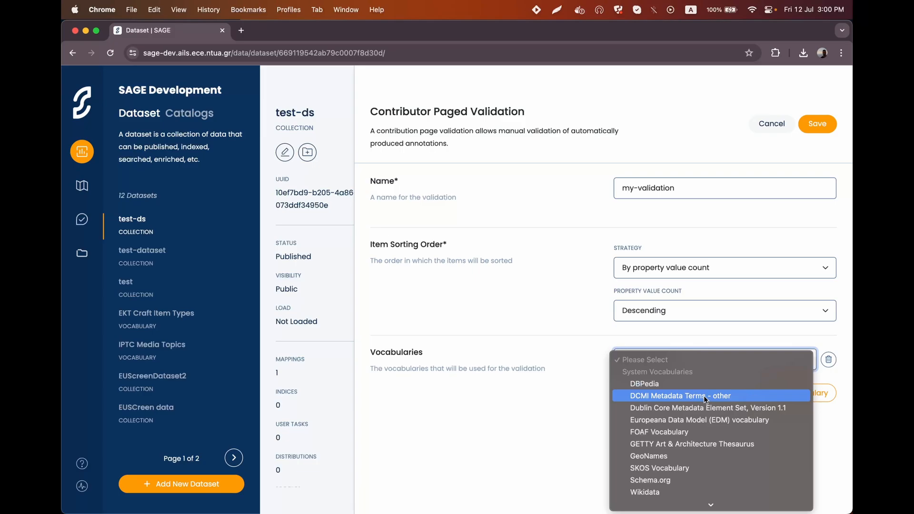
{"action": "scroll", "coordinate": [704, 396], "scroll_direction": "down", "scroll_amount": 2}
{"action": "left_click", "coordinate": [682, 503]}
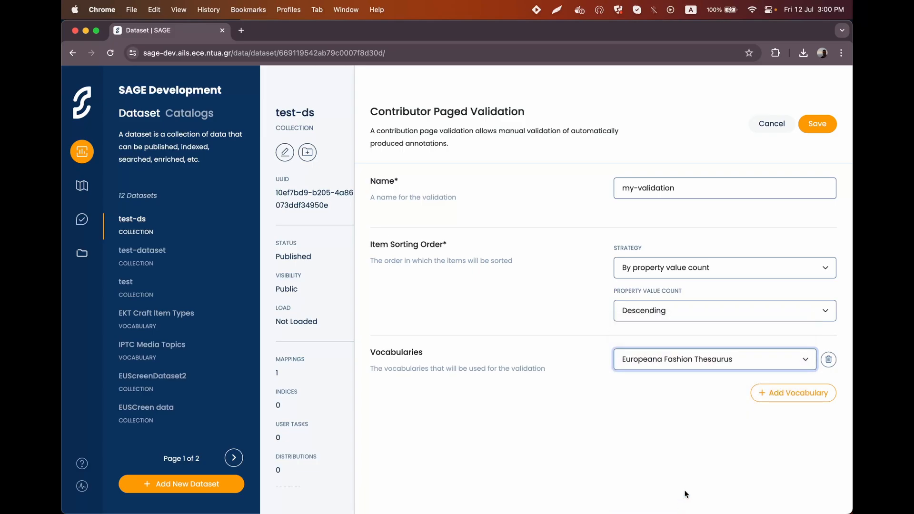
{"action": "left_click", "coordinate": [817, 123]}
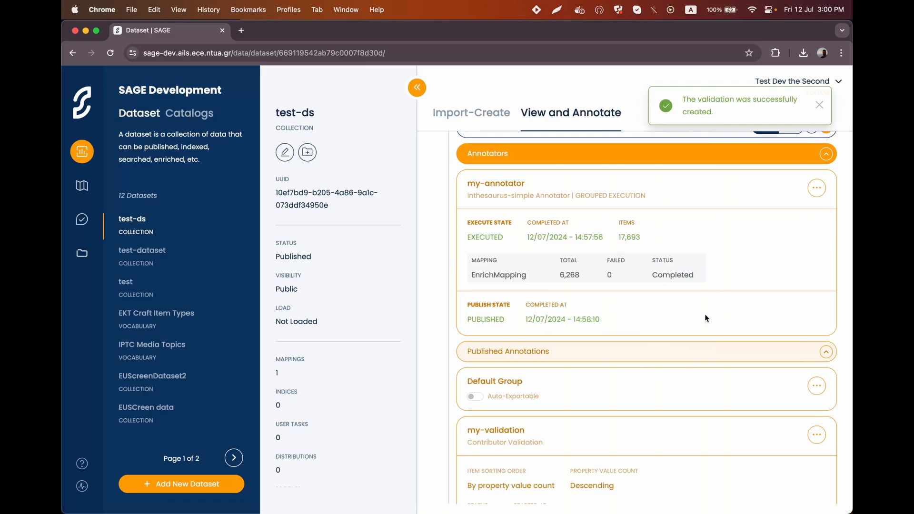
{"action": "scroll", "coordinate": [705, 313], "scroll_direction": "down", "scroll_amount": 3}
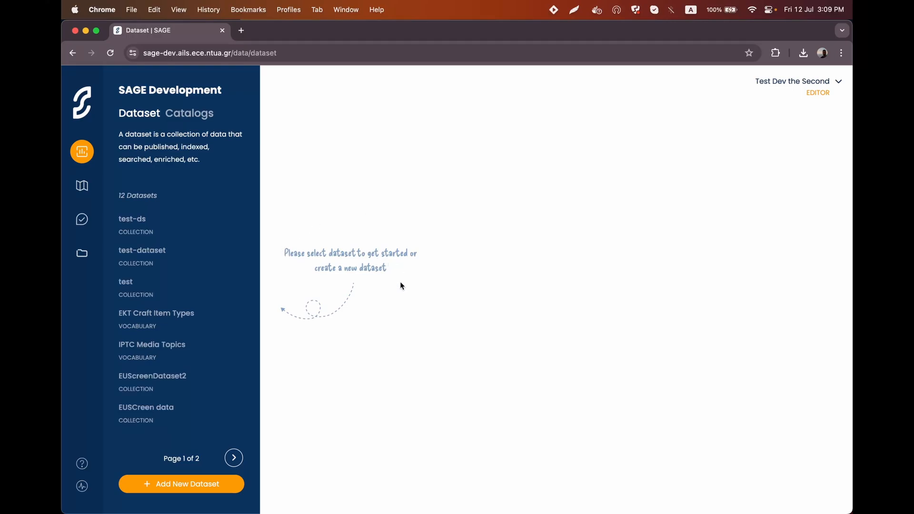
Create a new campaign named my-campaign with the state Active
{"action": "left_click", "coordinate": [82, 220]}
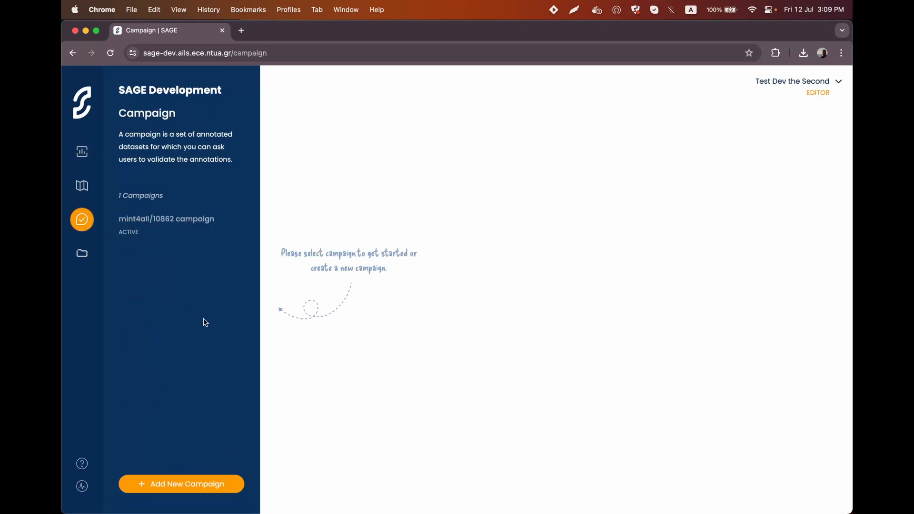
{"action": "left_click", "coordinate": [188, 488]}
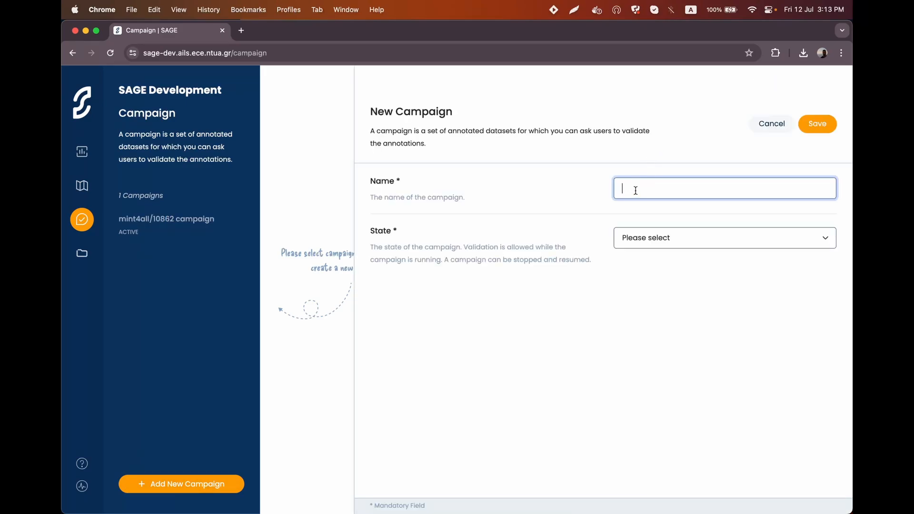
{"action": "type", "text": "my-campaign"}
{"action": "left_click", "coordinate": [625, 243]}
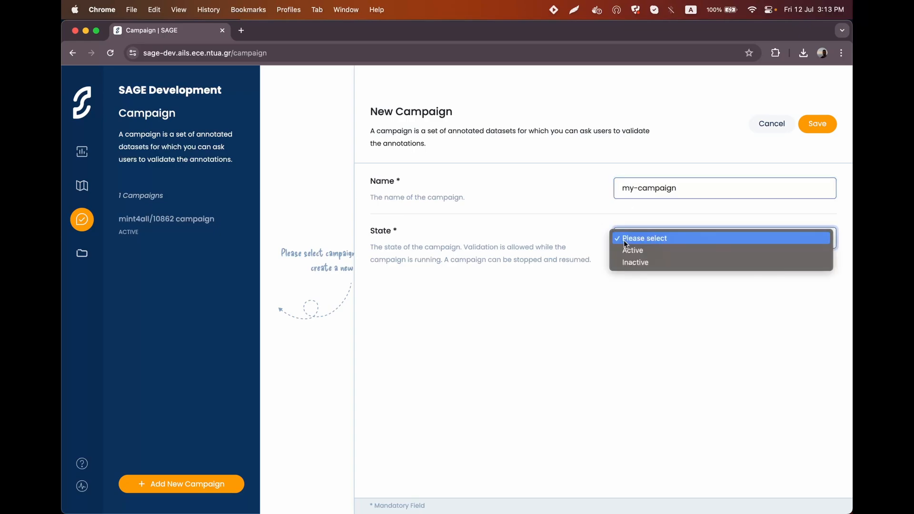
{"action": "left_click", "coordinate": [633, 250]}
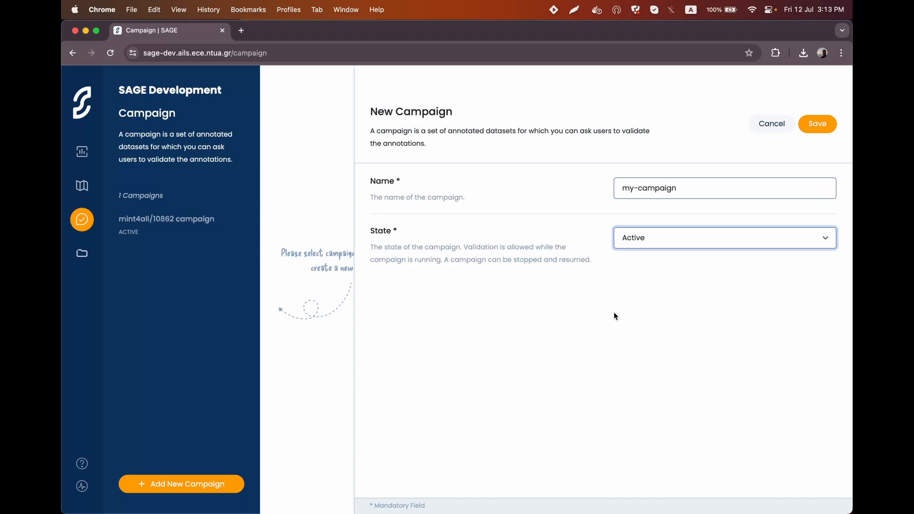
{"action": "left_click", "coordinate": [820, 126]}
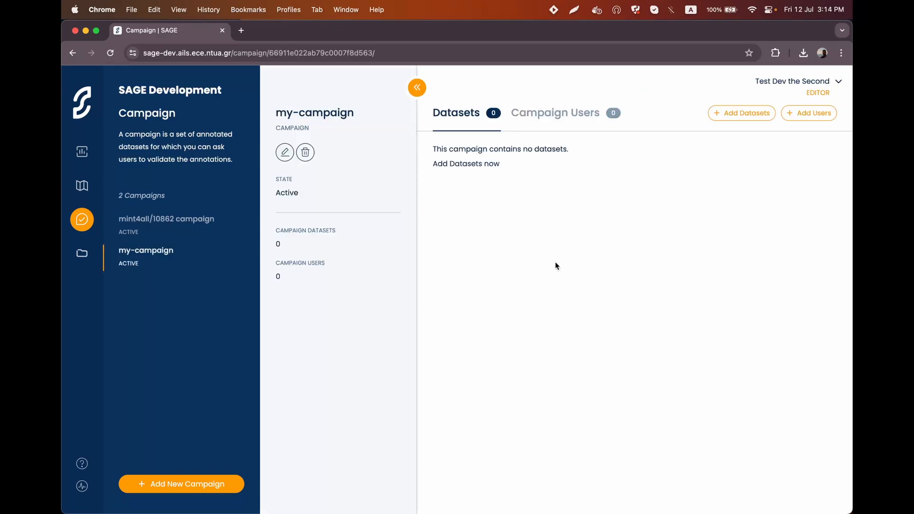
Add test-dataset and the third listed validator account to my-campaign
{"action": "left_click", "coordinate": [743, 114]}
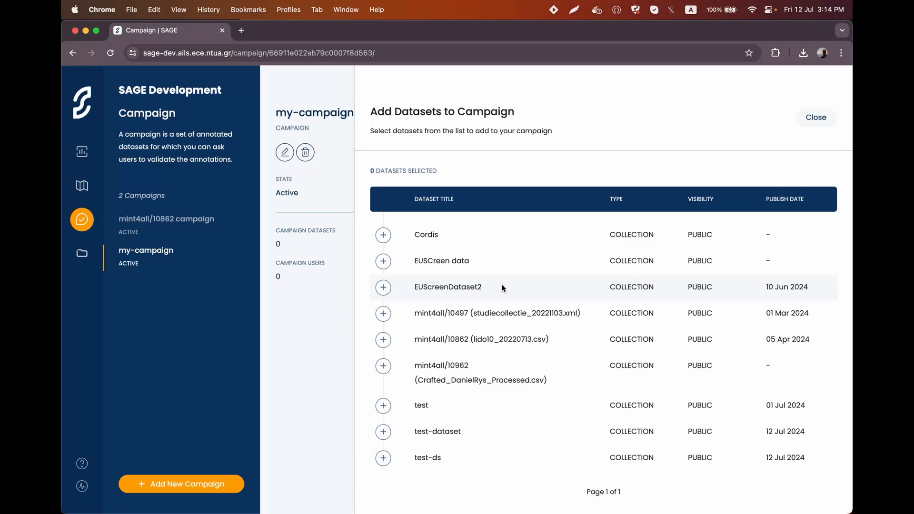
{"action": "left_click", "coordinate": [384, 432]}
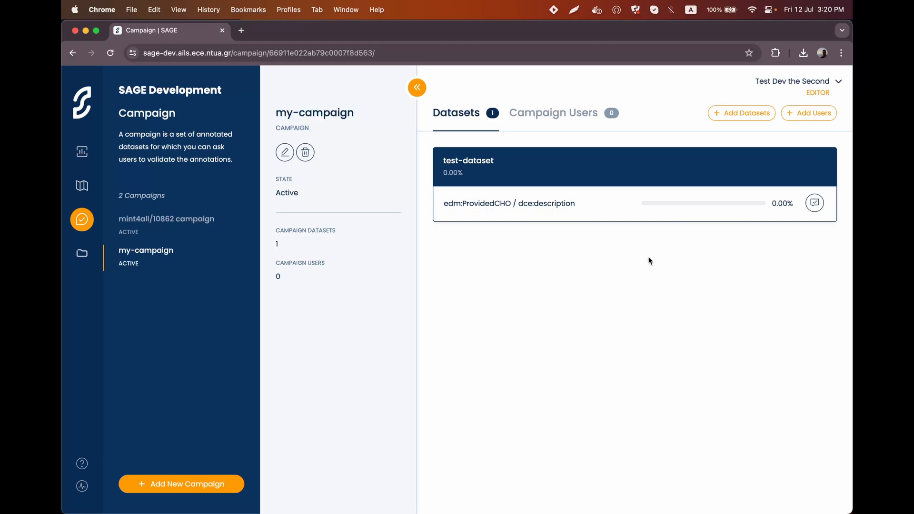
{"action": "left_click", "coordinate": [812, 116]}
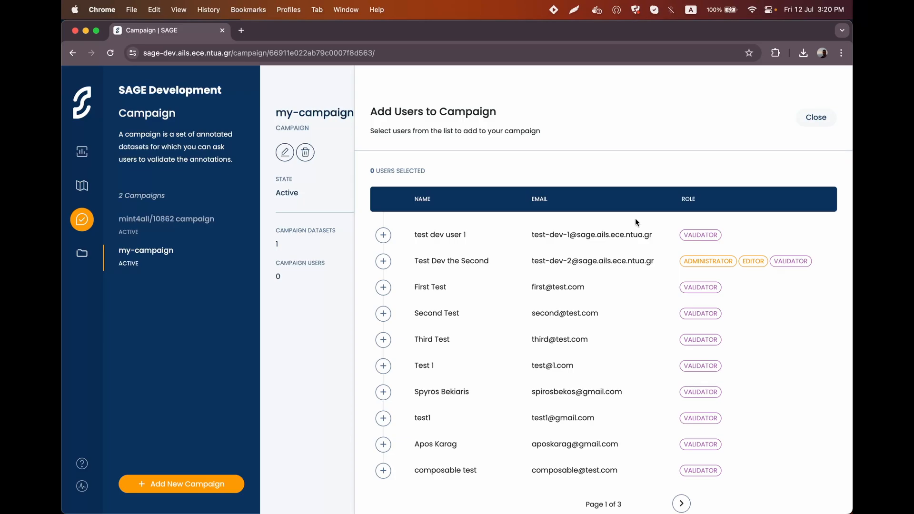
{"action": "left_click", "coordinate": [384, 288]}
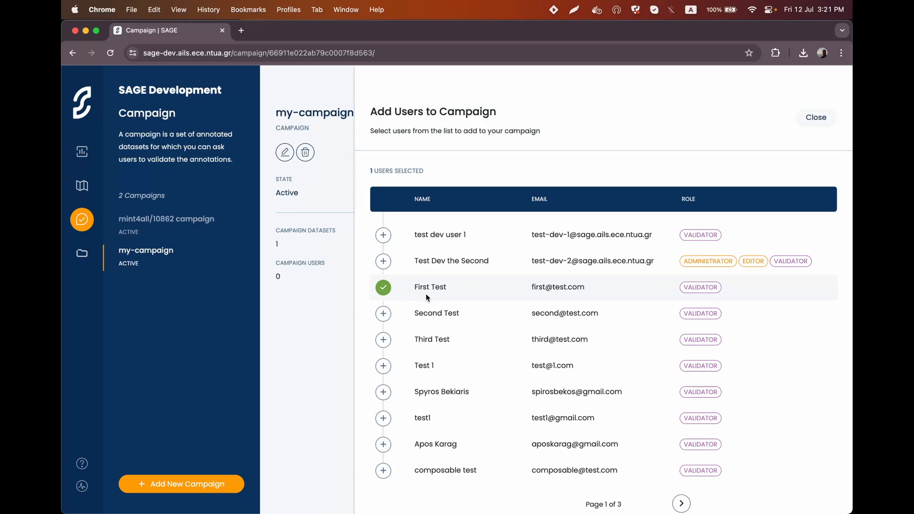
{"action": "left_click", "coordinate": [384, 290]}
{"action": "left_click", "coordinate": [384, 289]}
{"action": "left_click", "coordinate": [816, 117]}
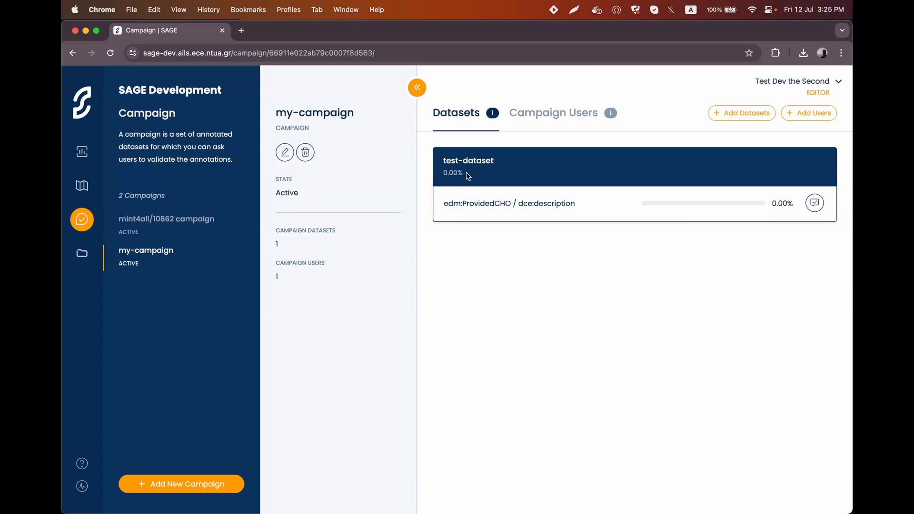
Look over the validation page for test-dataset's edm:ProvidedCHO / dce:description annotations and close it without saving
{"action": "left_click", "coordinate": [814, 205]}
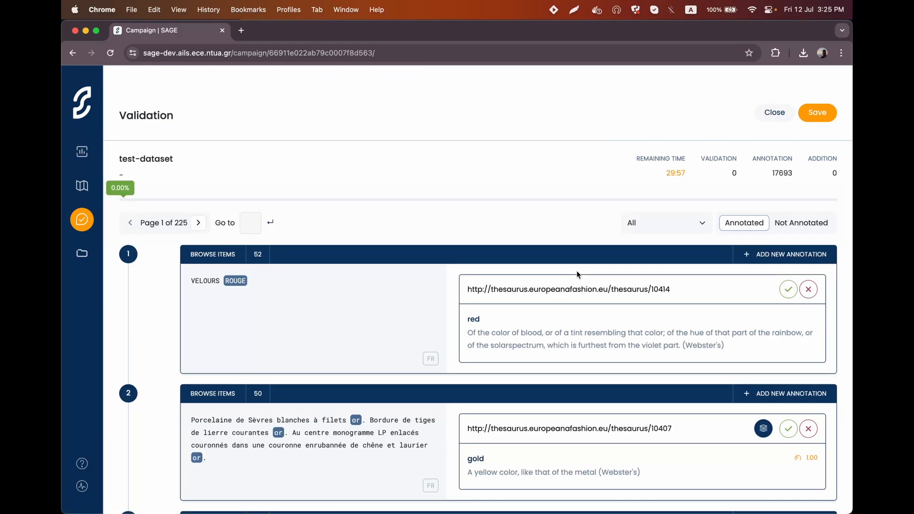
{"action": "left_click", "coordinate": [774, 114]}
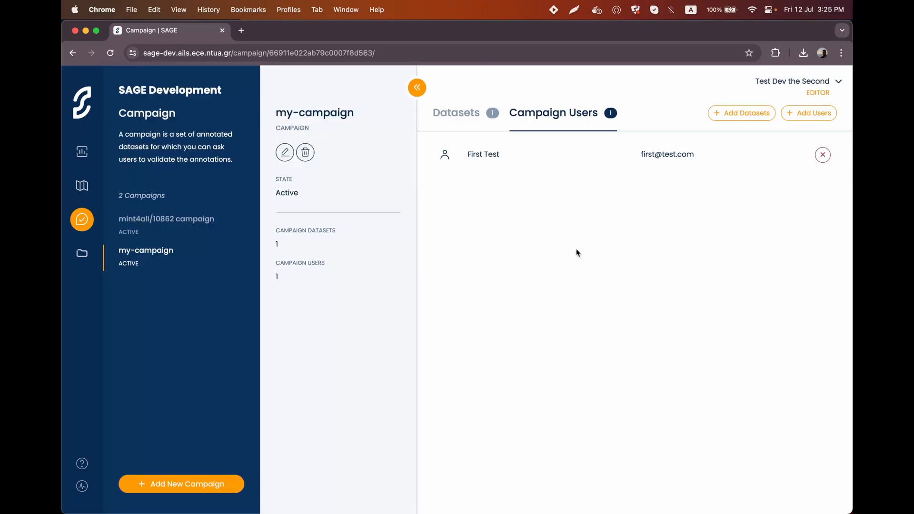